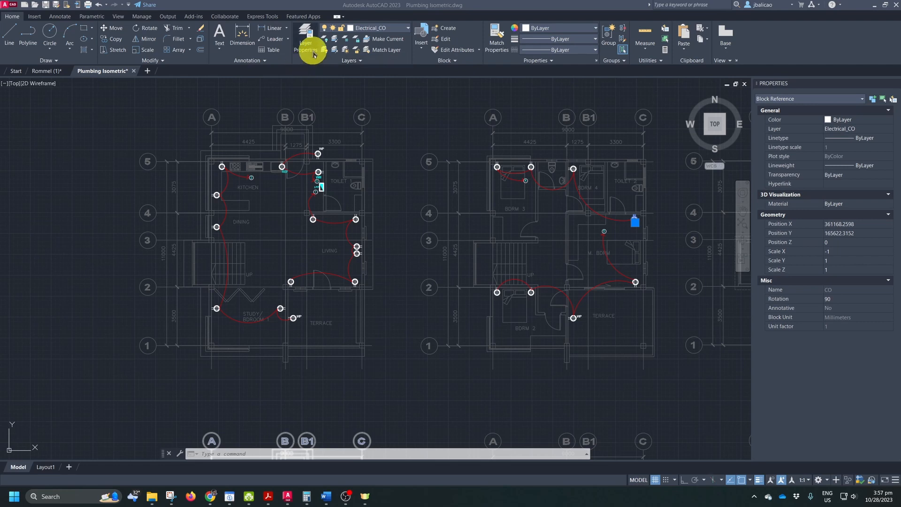
Open the Layer Properties Manager and view the transparency values available for the Plants layer without changing it
{"action": "left_click", "coordinate": [312, 51]}
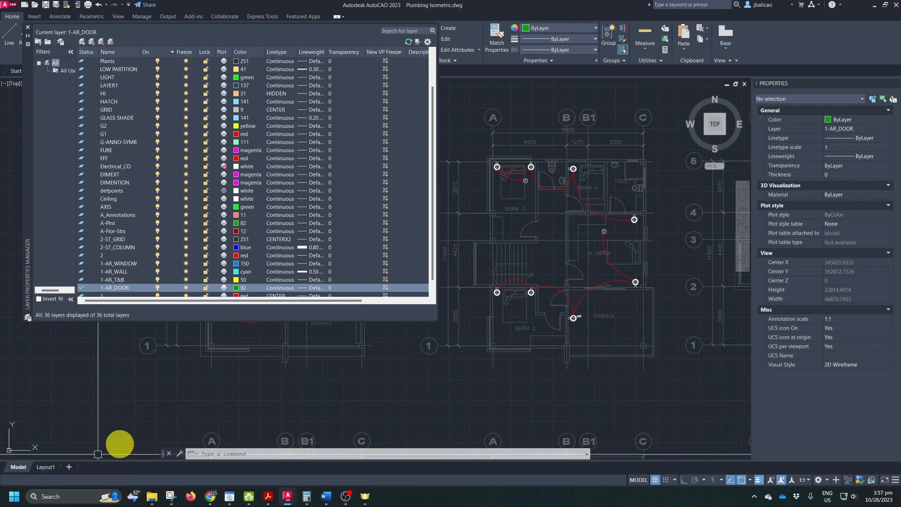
{"action": "double_click", "coordinate": [339, 61]}
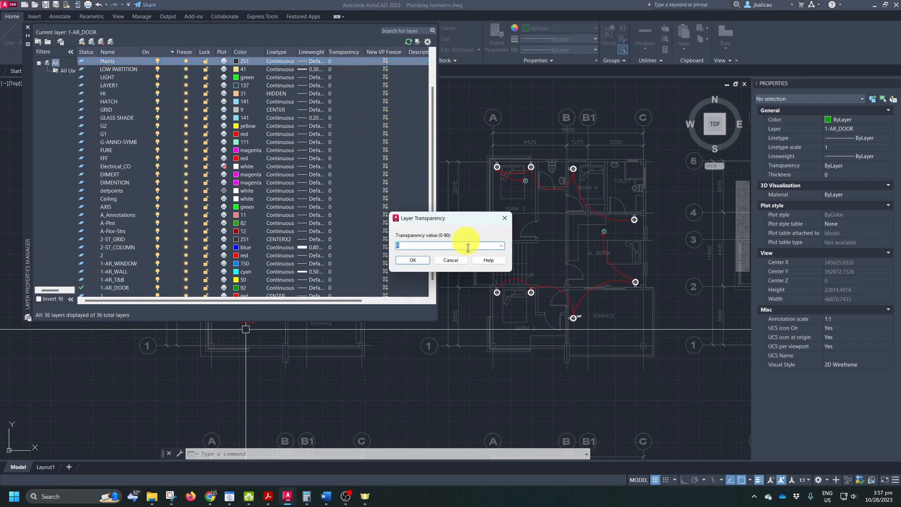
{"action": "left_click", "coordinate": [500, 245]}
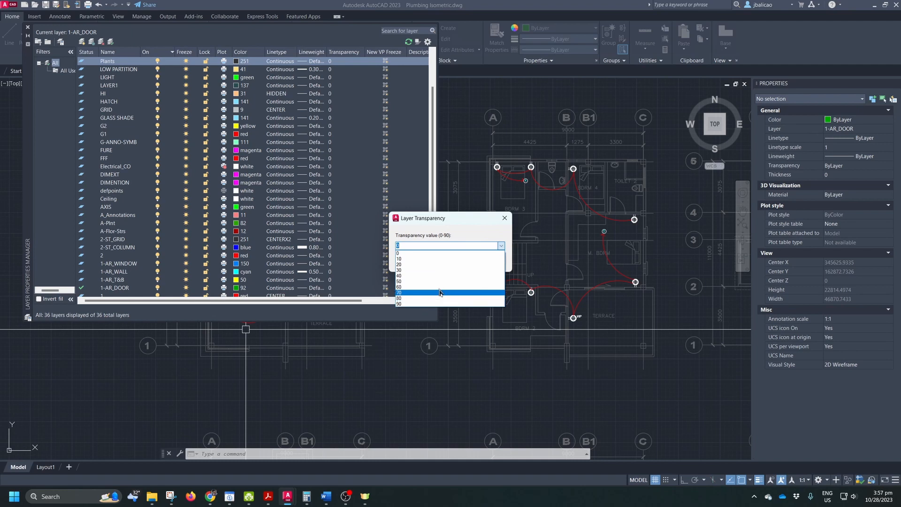
{"action": "left_click", "coordinate": [471, 226]}
{"action": "left_click", "coordinate": [504, 218]}
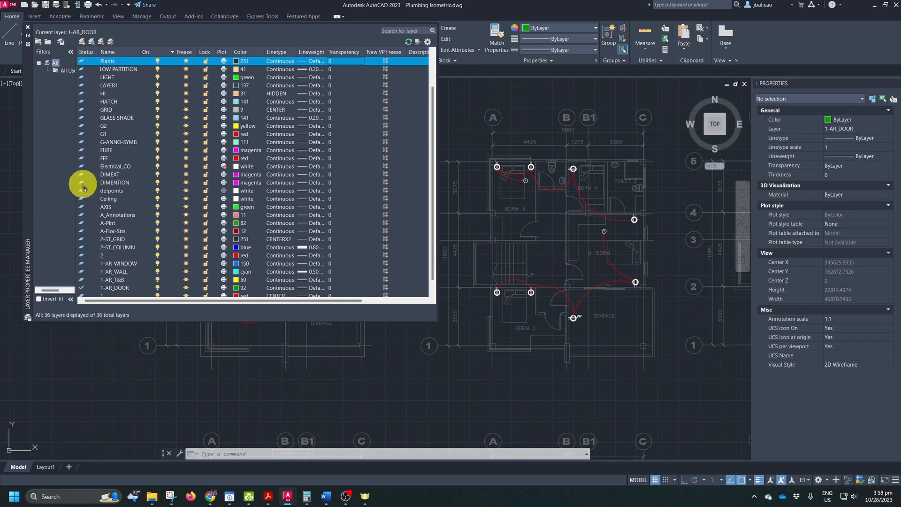
Look through the layer list and review the options available for the TXT_ROOM LABEL layer
{"action": "scroll", "coordinate": [83, 188], "scroll_direction": "down", "scroll_amount": 1}
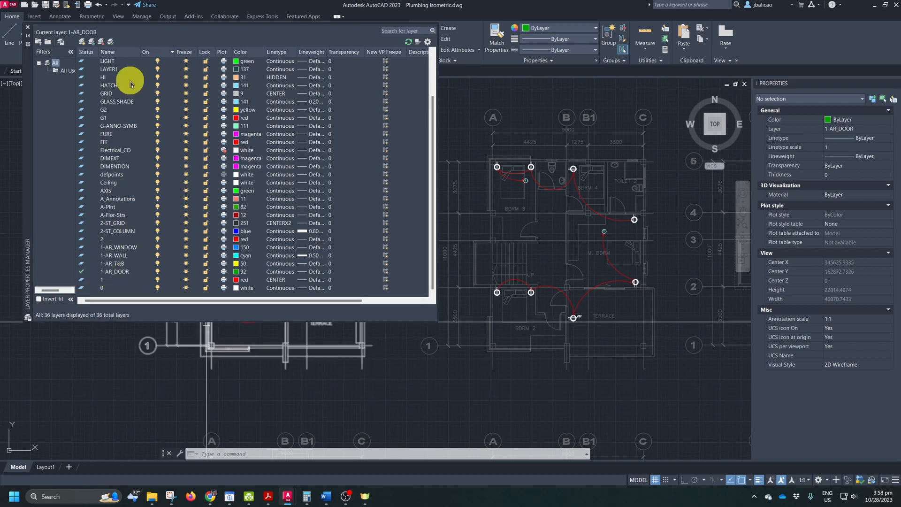
{"action": "scroll", "coordinate": [117, 104], "scroll_direction": "up", "scroll_amount": 2}
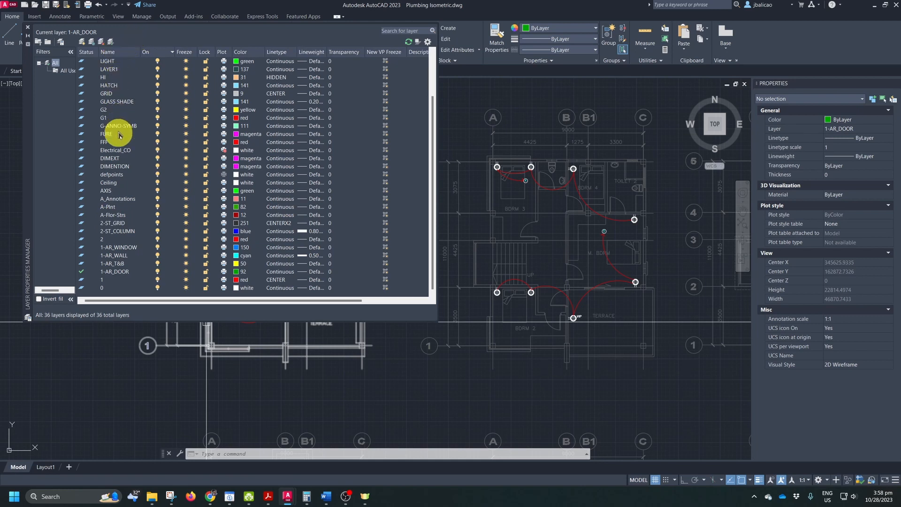
{"action": "left_click", "coordinate": [119, 101]}
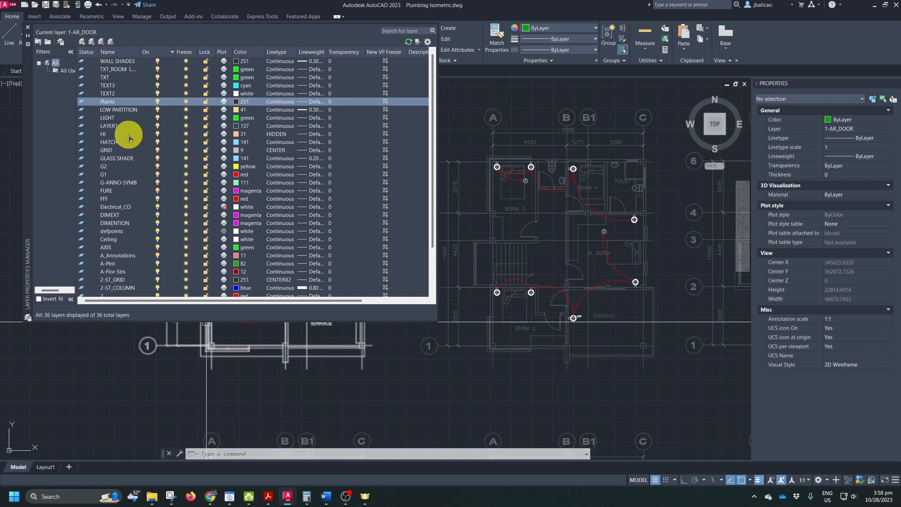
{"action": "right_click", "coordinate": [110, 72]}
{"action": "key", "text": "Escape"}
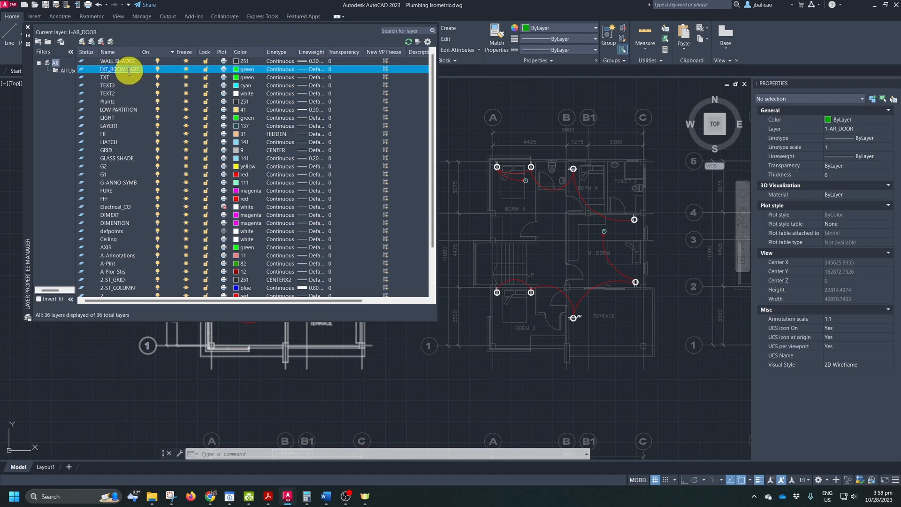
{"action": "left_click", "coordinate": [113, 70]}
{"action": "left_click", "coordinate": [104, 70]}
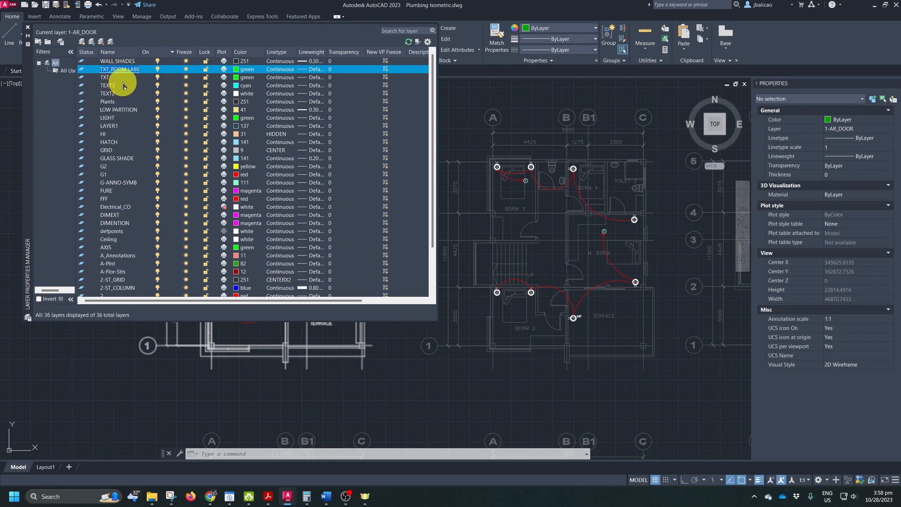
{"action": "left_click", "coordinate": [122, 85]}
{"action": "right_click", "coordinate": [113, 70]}
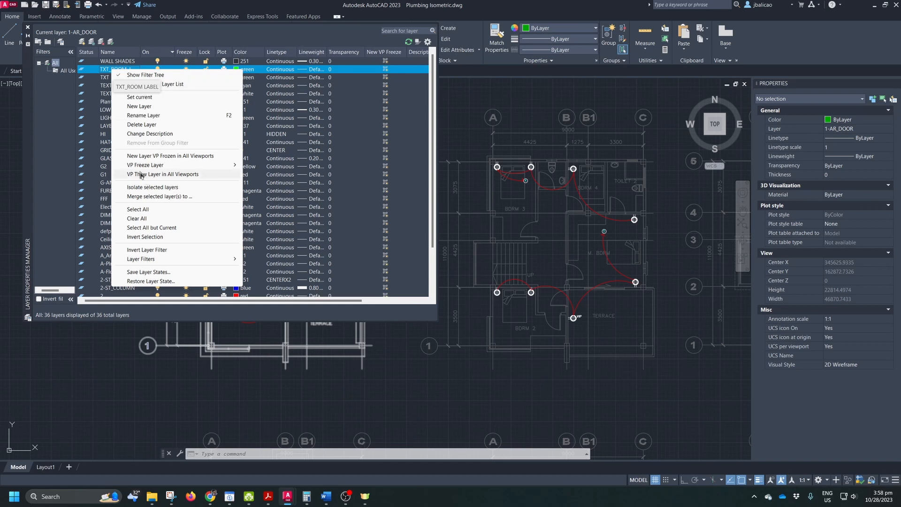
{"action": "left_click", "coordinate": [166, 38]}
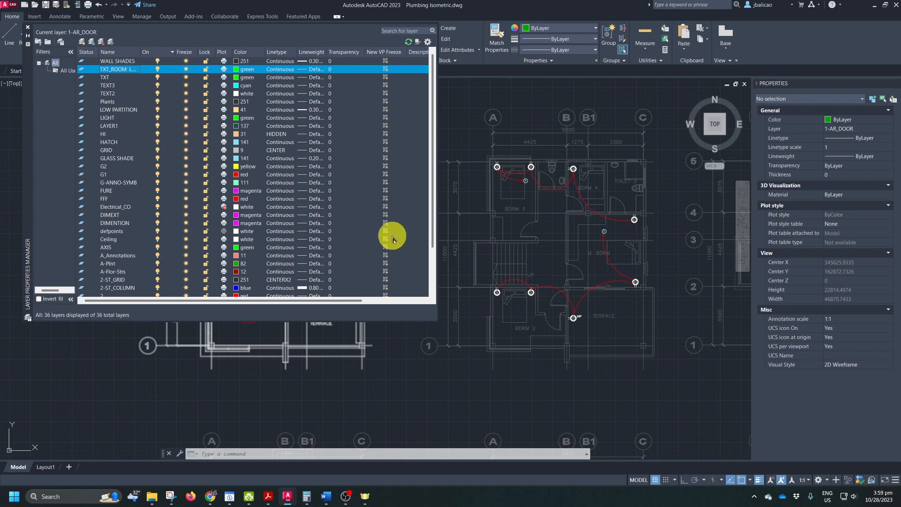
Check which layer the outlet symbol beside BDRM 4 belongs to, and turn the Electrical_CO layer off and on again
{"action": "left_click", "coordinate": [575, 168]}
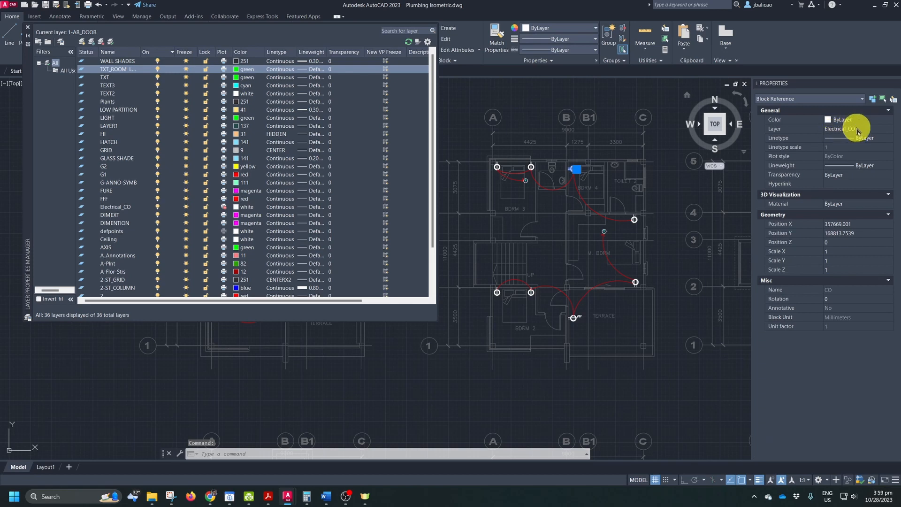
{"action": "left_click", "coordinate": [108, 208]}
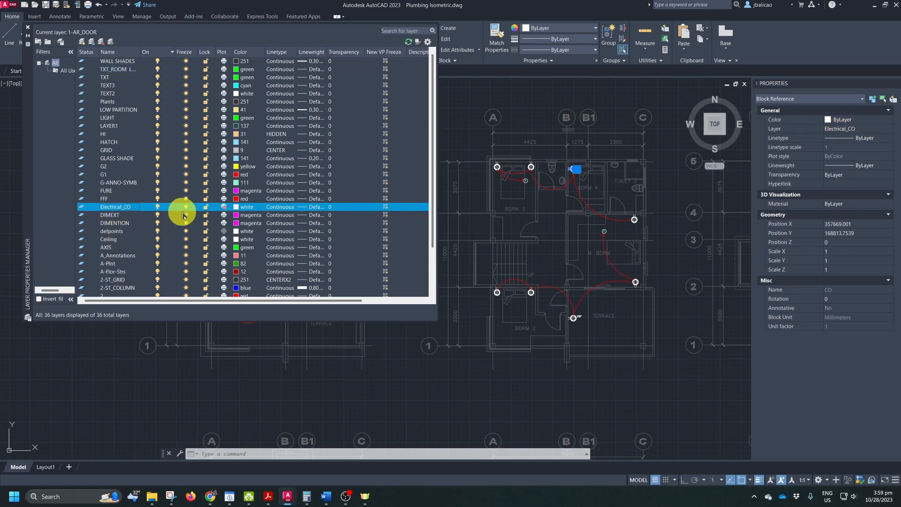
{"action": "key", "text": "Escape"}
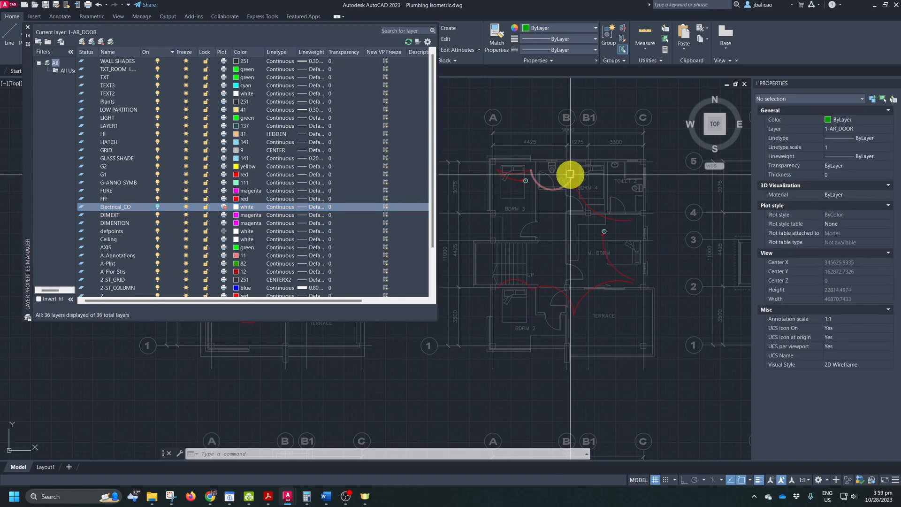
{"action": "left_click", "coordinate": [158, 207]}
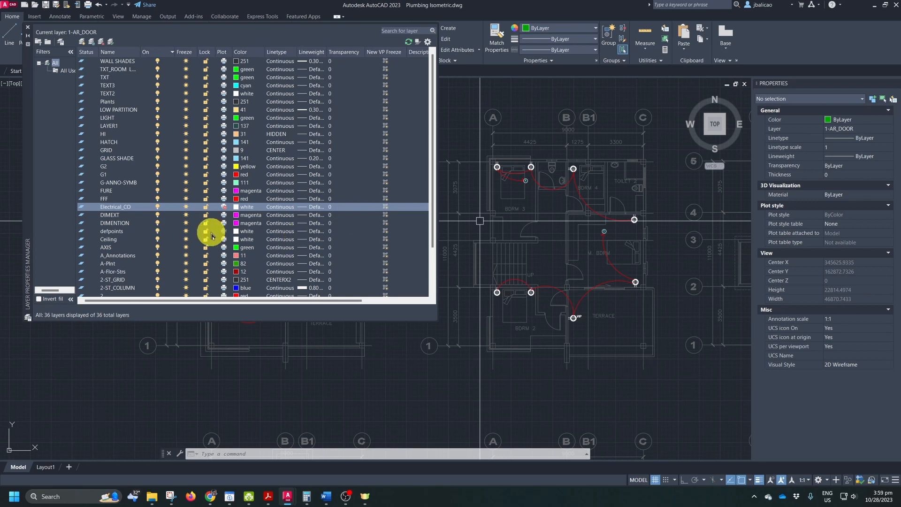
Freeze and thaw the Electrical_CO layer, and lock and unlock it to compare the effect on the outlet symbols
{"action": "left_click", "coordinate": [186, 207]}
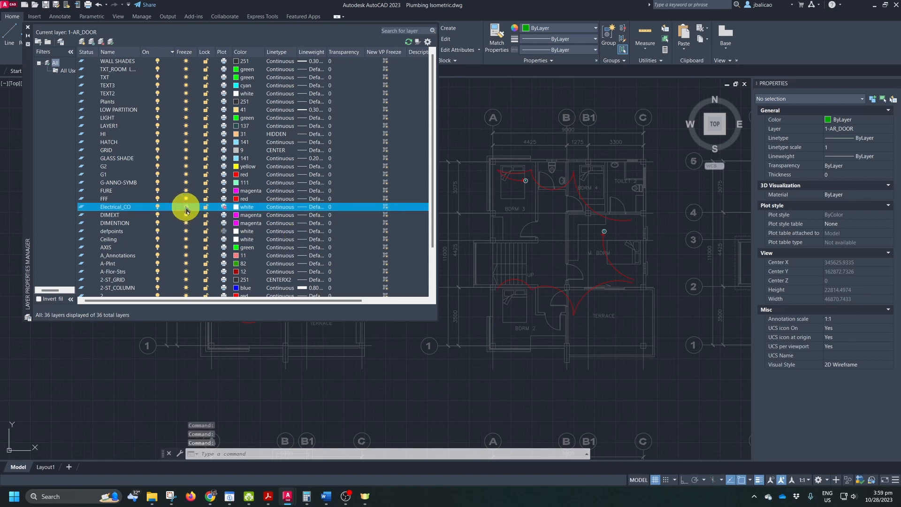
{"action": "left_click", "coordinate": [186, 207]}
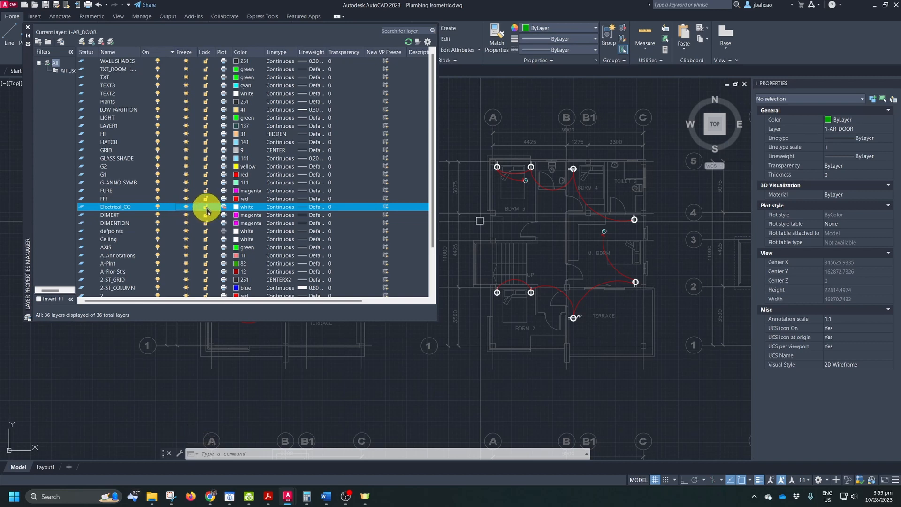
{"action": "left_click", "coordinate": [206, 207]}
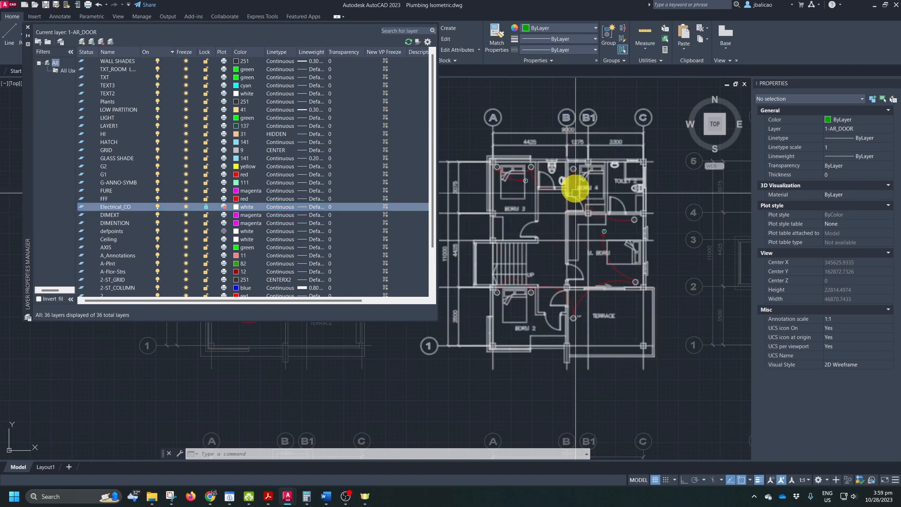
{"action": "mouse_move", "coordinate": [574, 168]}
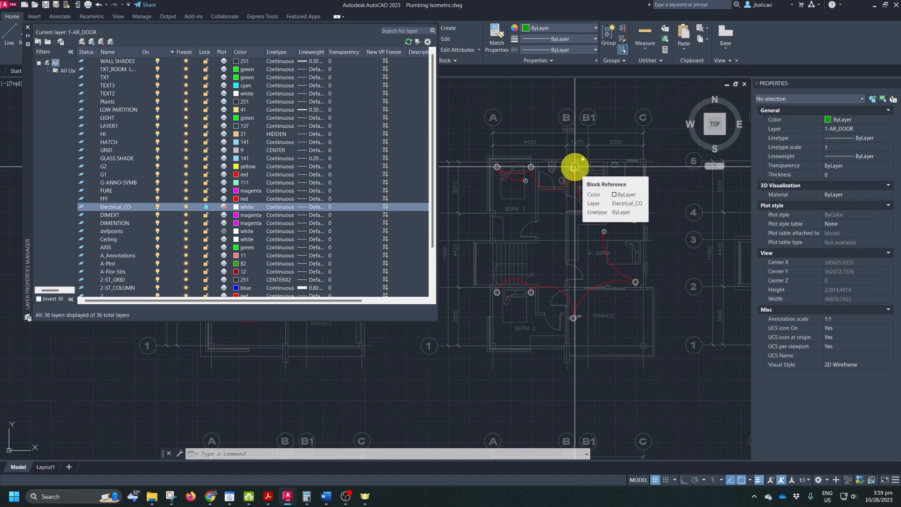
{"action": "left_click", "coordinate": [206, 209]}
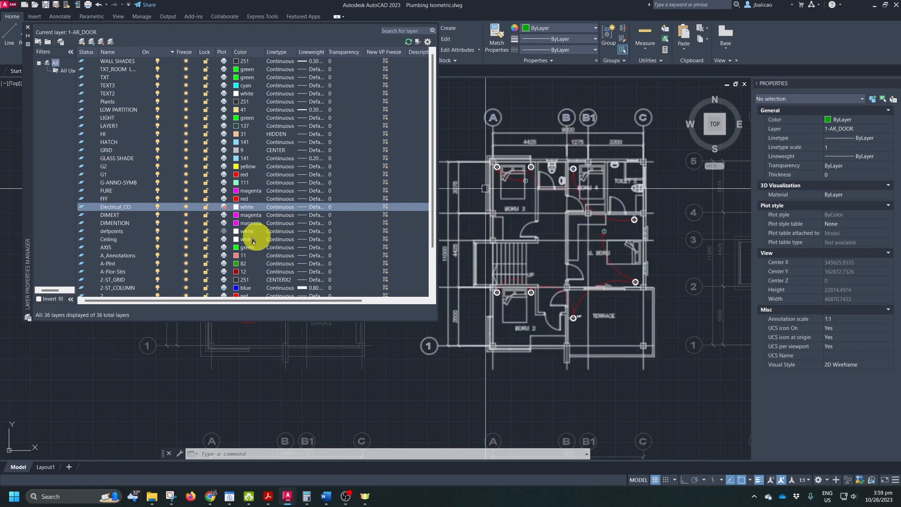
Toggle the plot setting of the Electrical_CO layer between plottable and non-plottable
{"action": "left_click", "coordinate": [222, 206]}
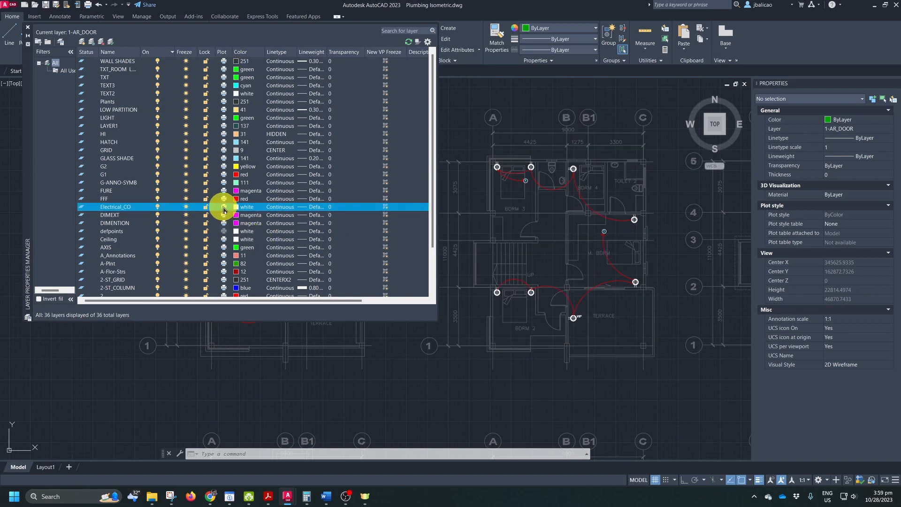
{"action": "left_click", "coordinate": [224, 207]}
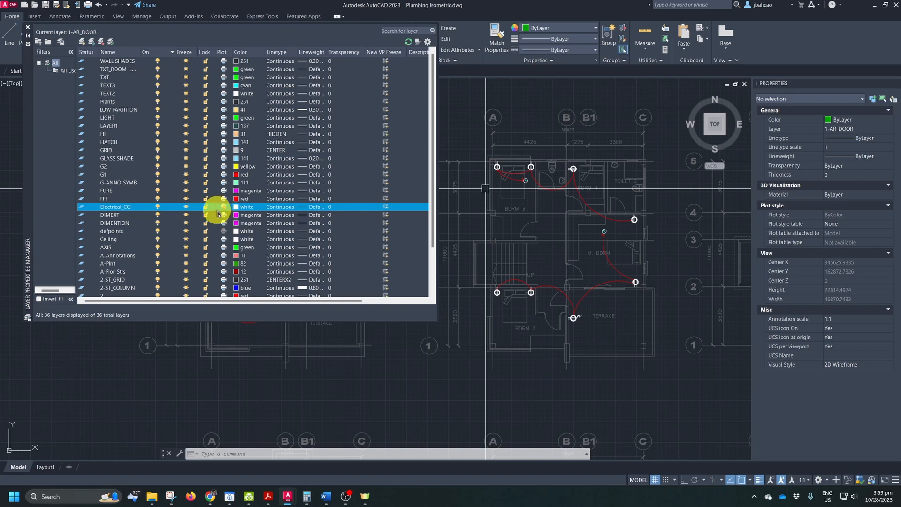
{"action": "left_click", "coordinate": [223, 207]}
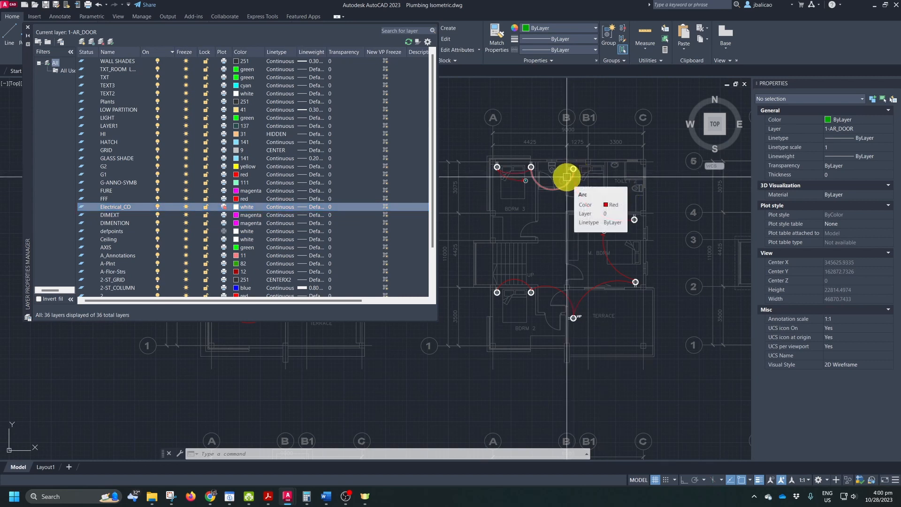
{"action": "mouse_move", "coordinate": [45, 474]}
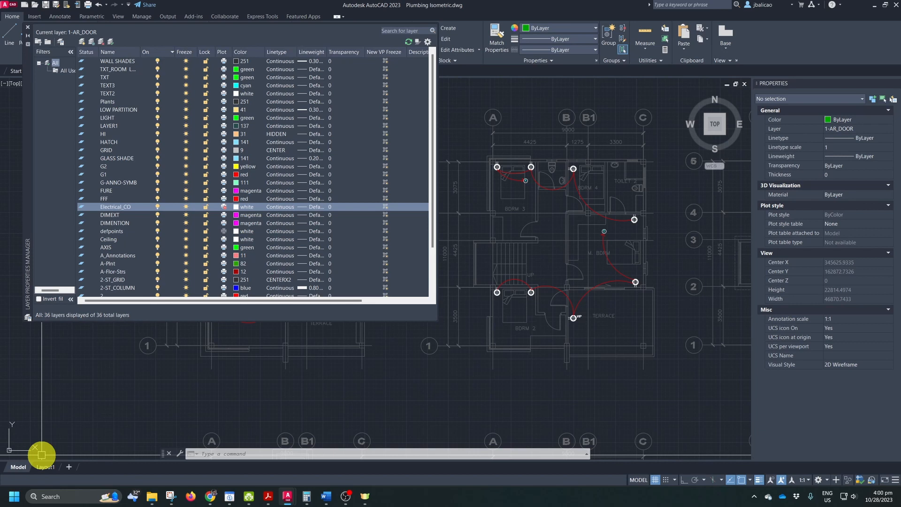
{"action": "left_click", "coordinate": [228, 209]}
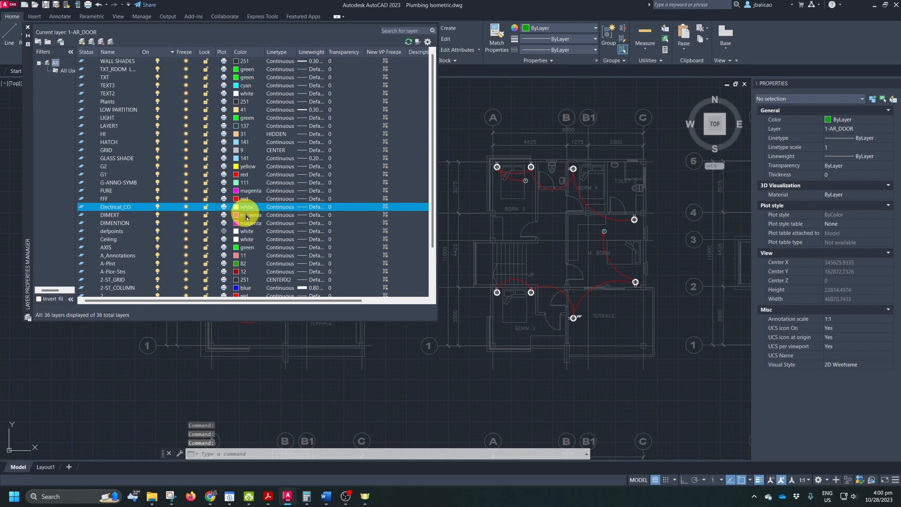
Review the color and linetype choices for the Electrical_CO layer, keeping white and Continuous
{"action": "left_click", "coordinate": [238, 209]}
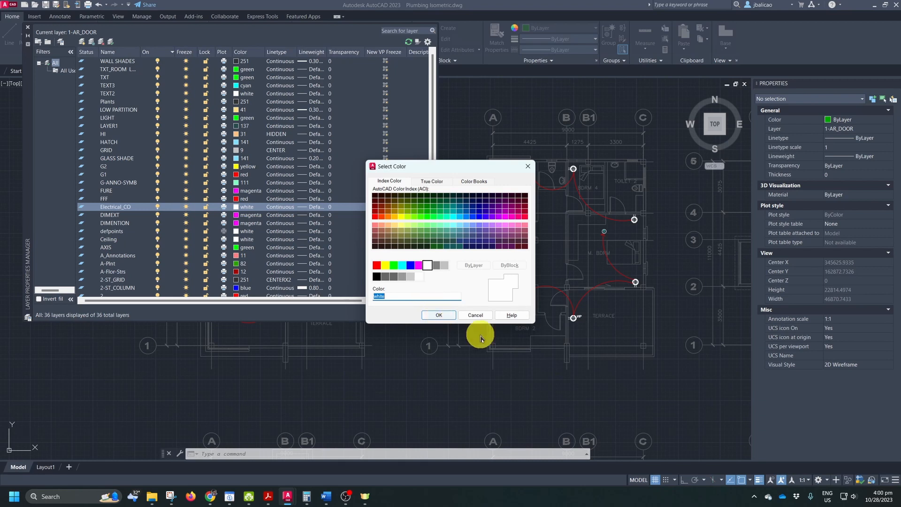
{"action": "left_click", "coordinate": [438, 315]}
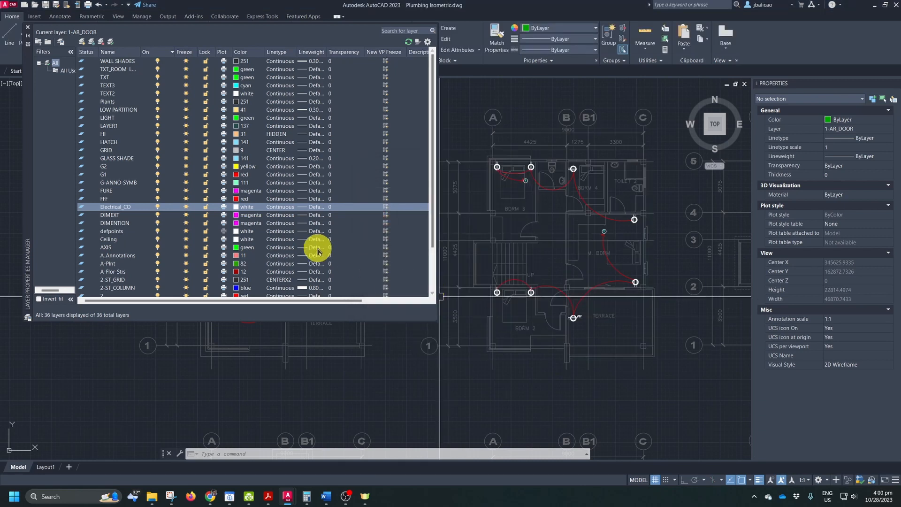
{"action": "left_click", "coordinate": [277, 207]}
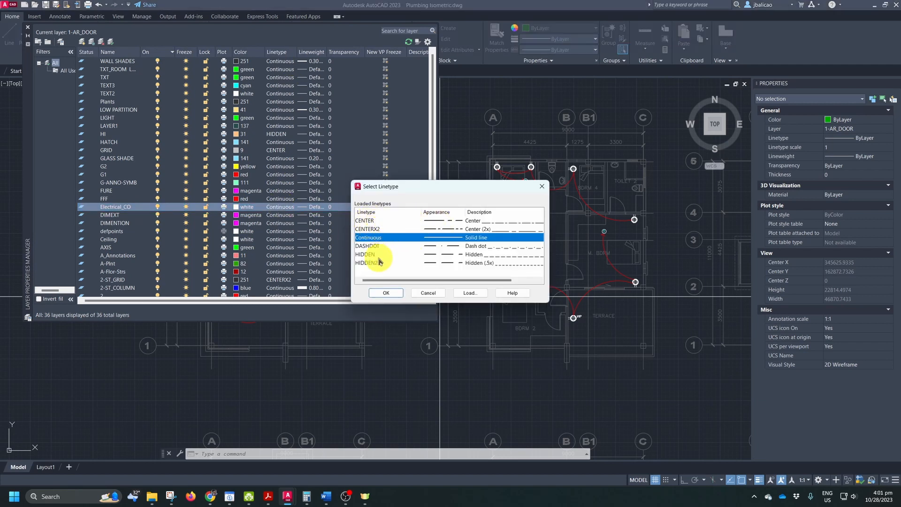
{"action": "left_click", "coordinate": [388, 296]}
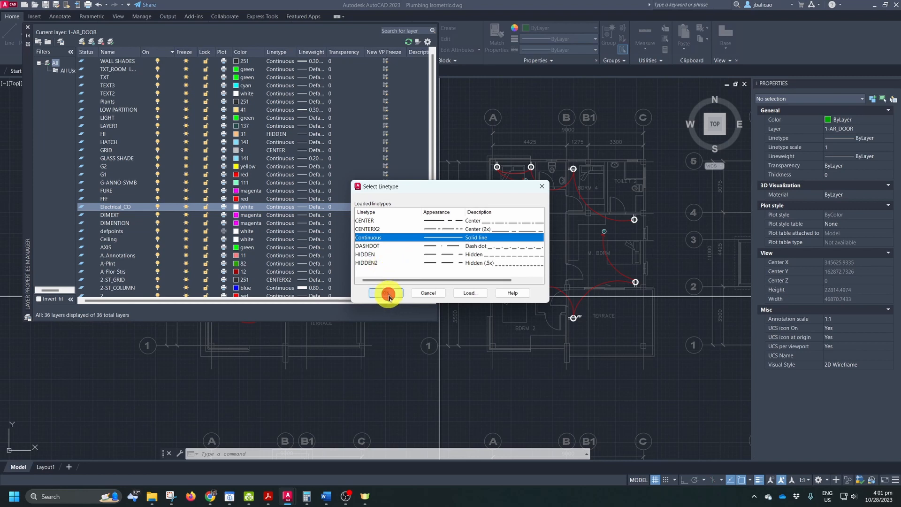
Review the lineweights available for the Electrical_CO layer, keeping Default
{"action": "left_click", "coordinate": [315, 203]}
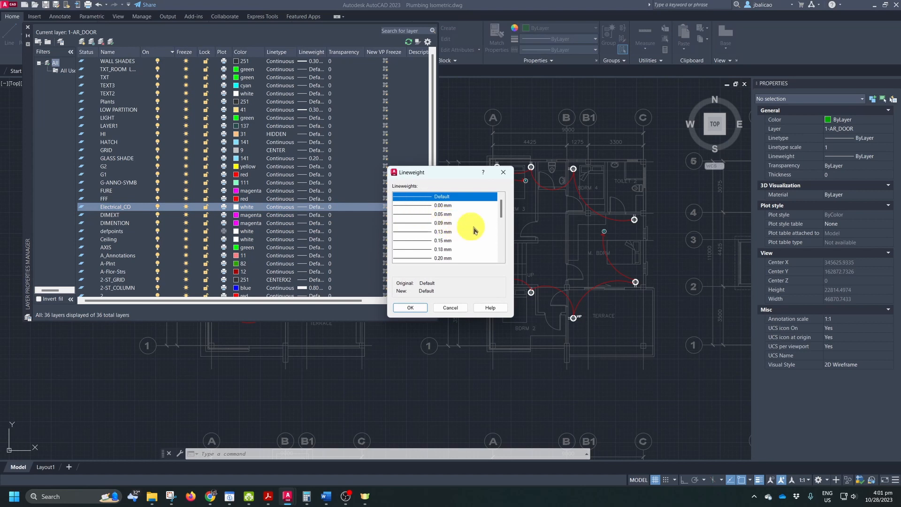
{"action": "scroll", "coordinate": [472, 230], "scroll_direction": "down", "scroll_amount": 3}
{"action": "left_click", "coordinate": [415, 310]}
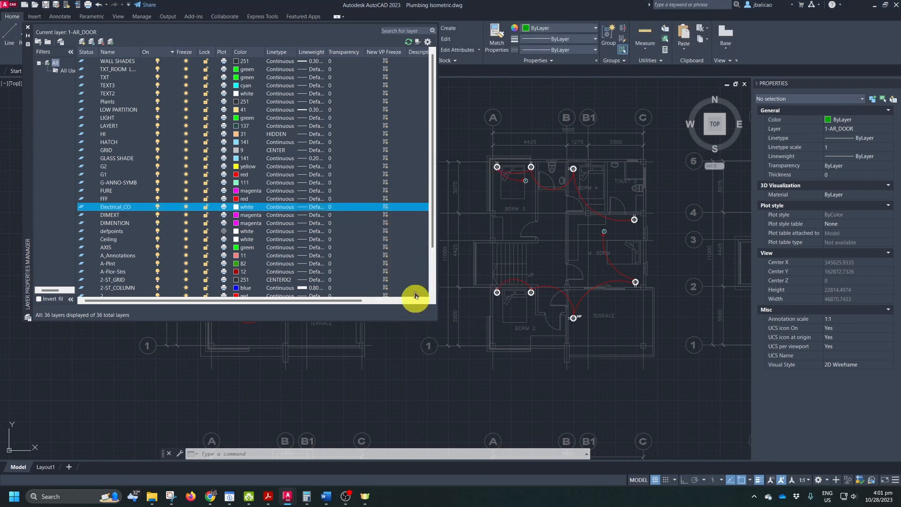
Set the Electrical_CO layer's transparency to 50 and inspect an outlet symbol in the plan up close
{"action": "left_click", "coordinate": [337, 207]}
{"action": "left_click", "coordinate": [501, 245]}
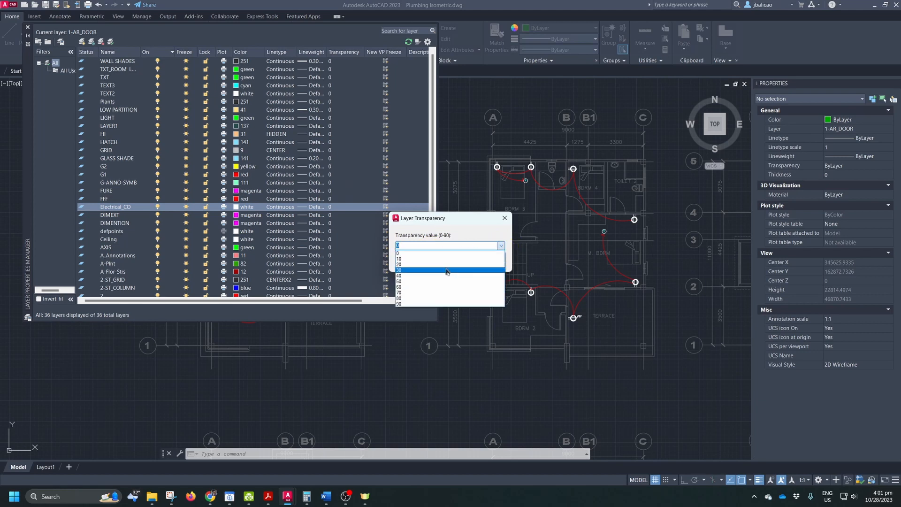
{"action": "left_click", "coordinate": [446, 281]}
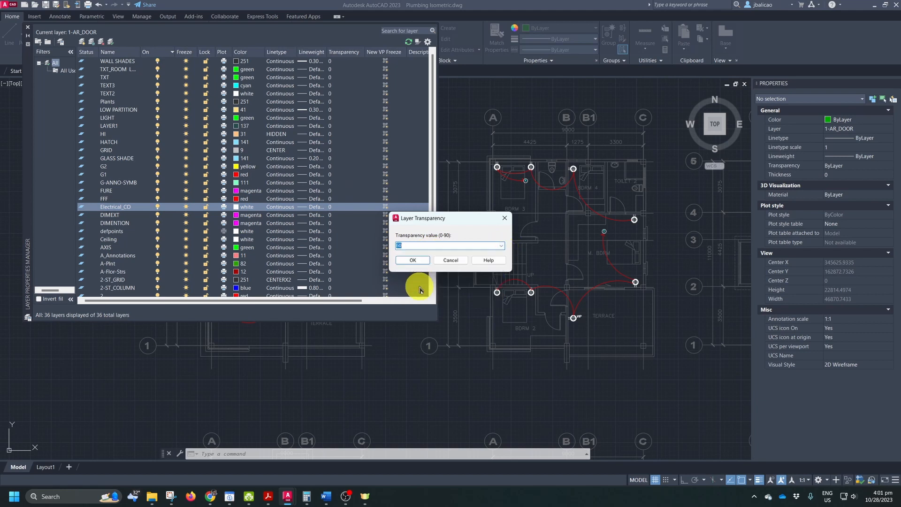
{"action": "left_click", "coordinate": [413, 261]}
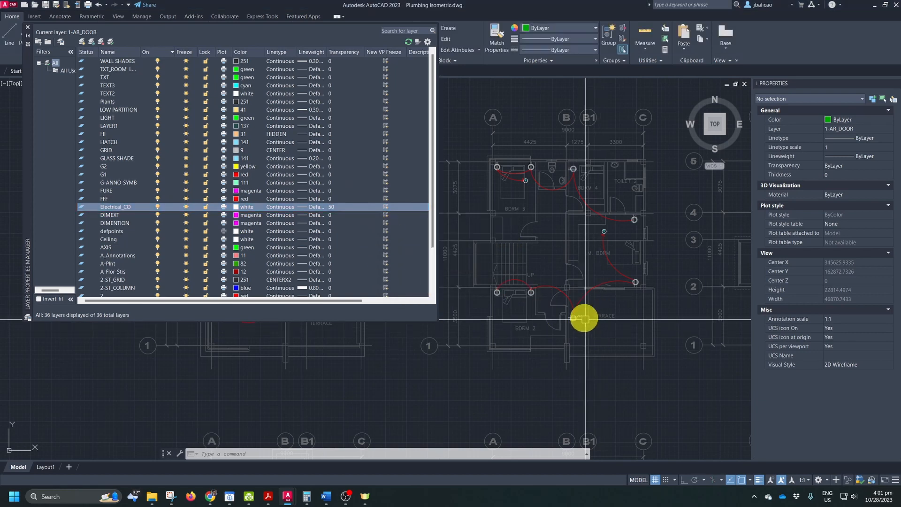
{"action": "scroll", "coordinate": [573, 164], "scroll_direction": "up", "scroll_amount": 10}
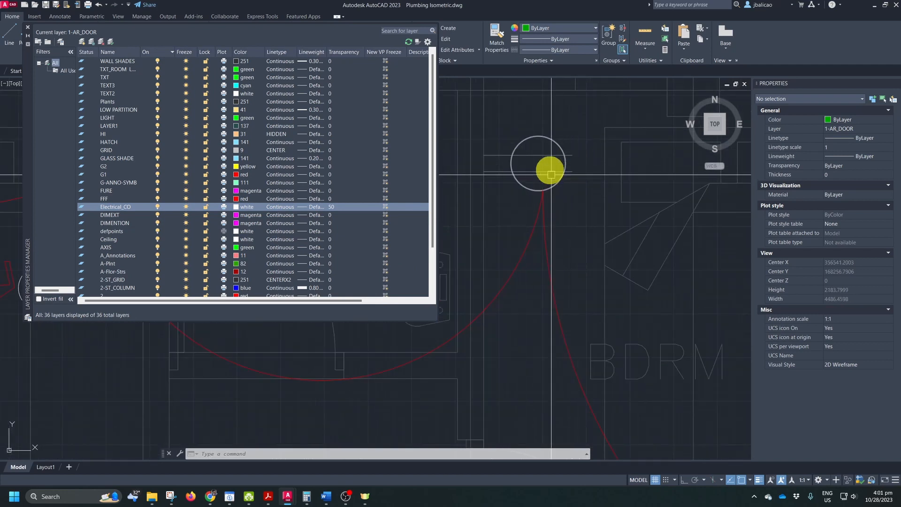
Set the Electrical_CO layer's transparency to 90
{"action": "left_click", "coordinate": [338, 209]}
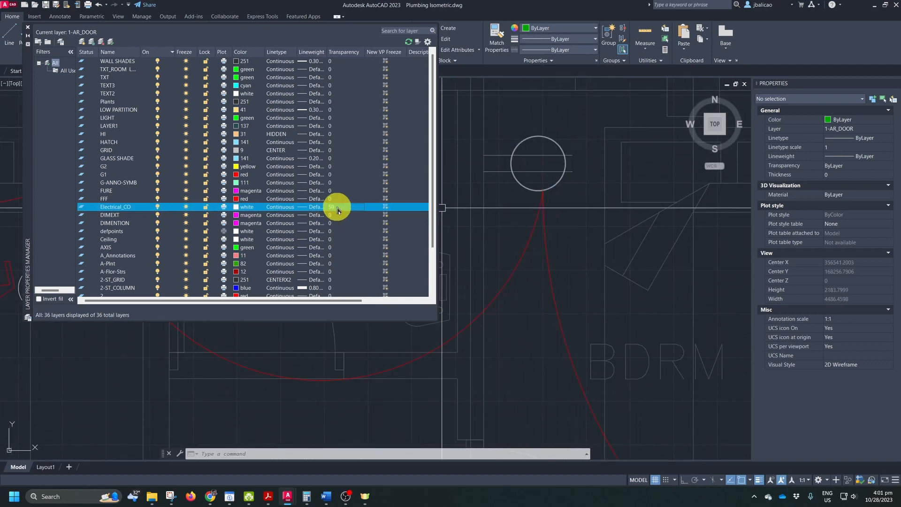
{"action": "left_click", "coordinate": [337, 209]}
{"action": "left_click", "coordinate": [500, 245]}
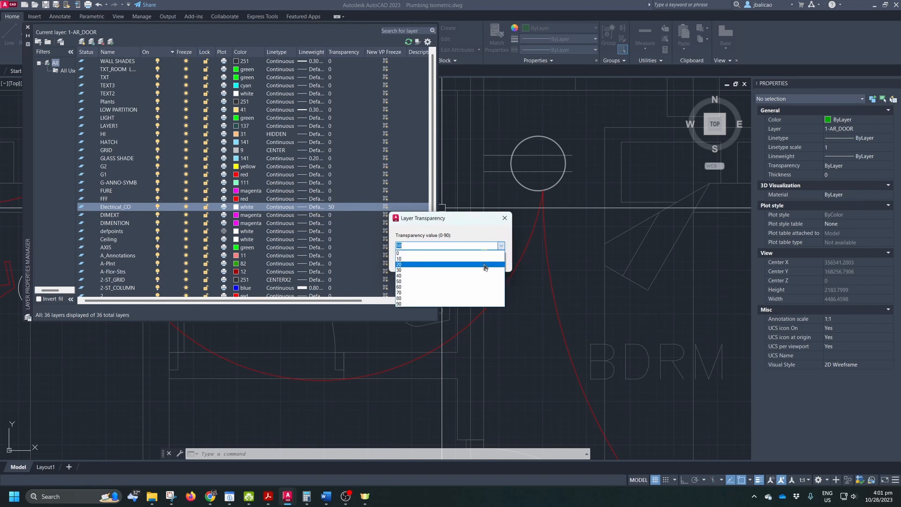
{"action": "left_click", "coordinate": [429, 253]}
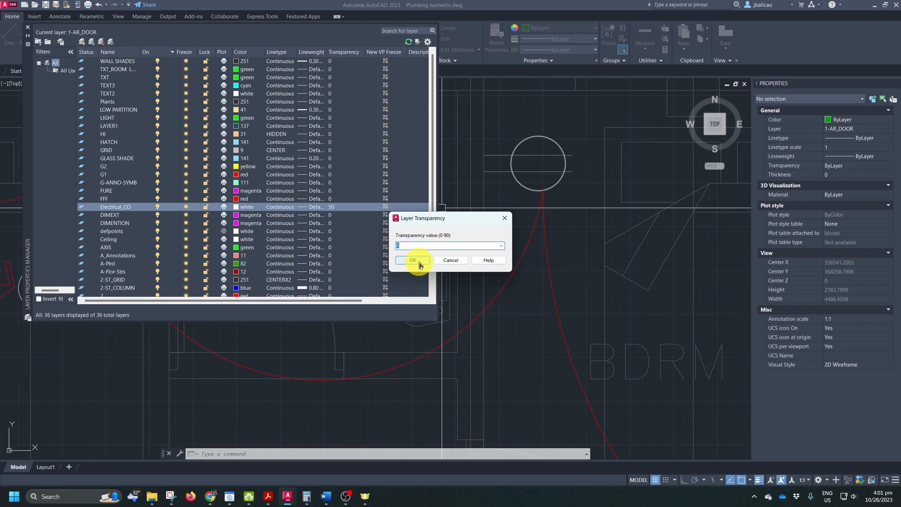
{"action": "left_click", "coordinate": [501, 246]}
{"action": "left_click", "coordinate": [426, 305]}
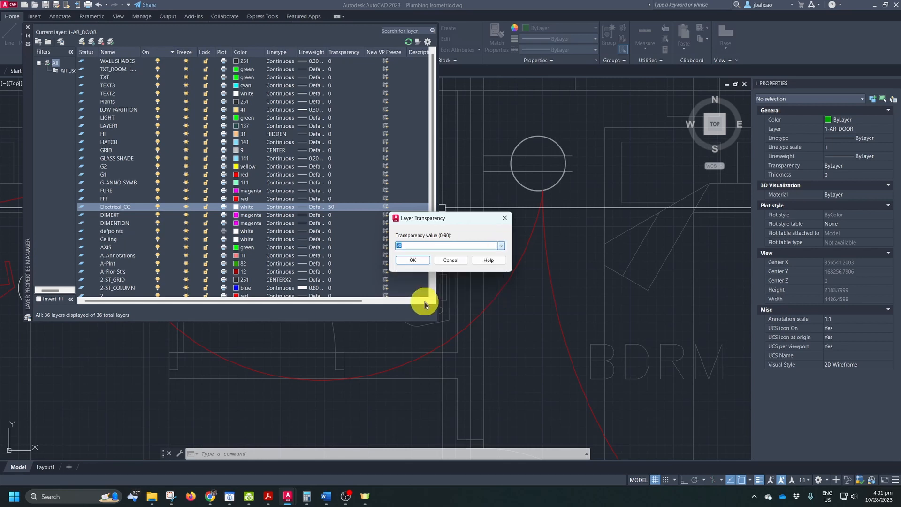
{"action": "left_click", "coordinate": [412, 260]}
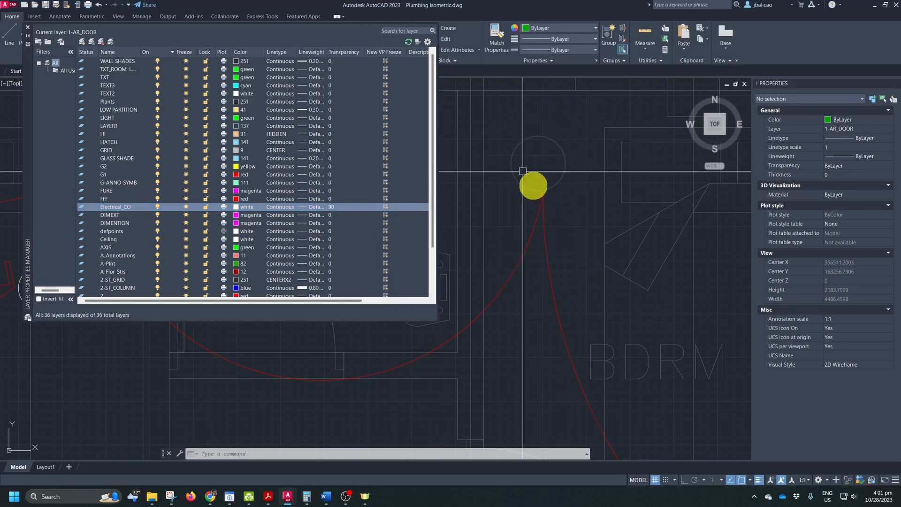
Set the Electrical_CO layer's transparency back to 0
{"action": "left_click", "coordinate": [341, 208]}
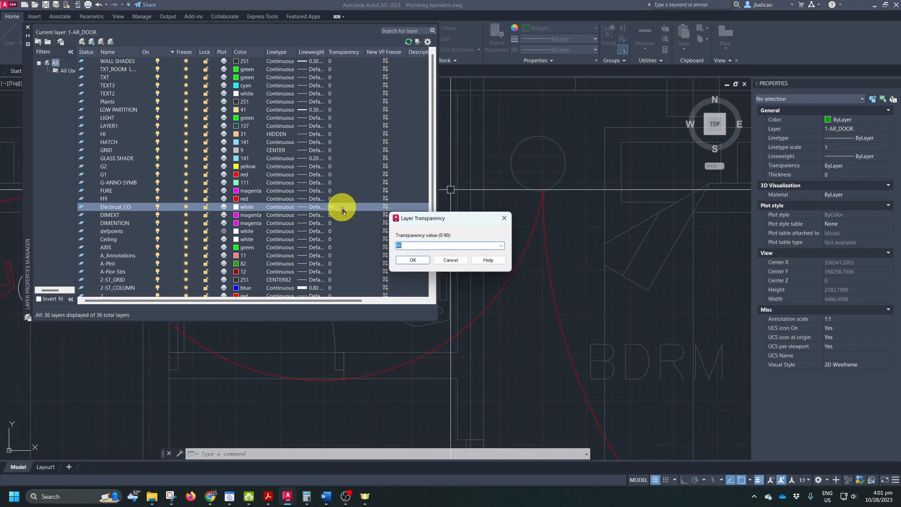
{"action": "left_click", "coordinate": [500, 245]}
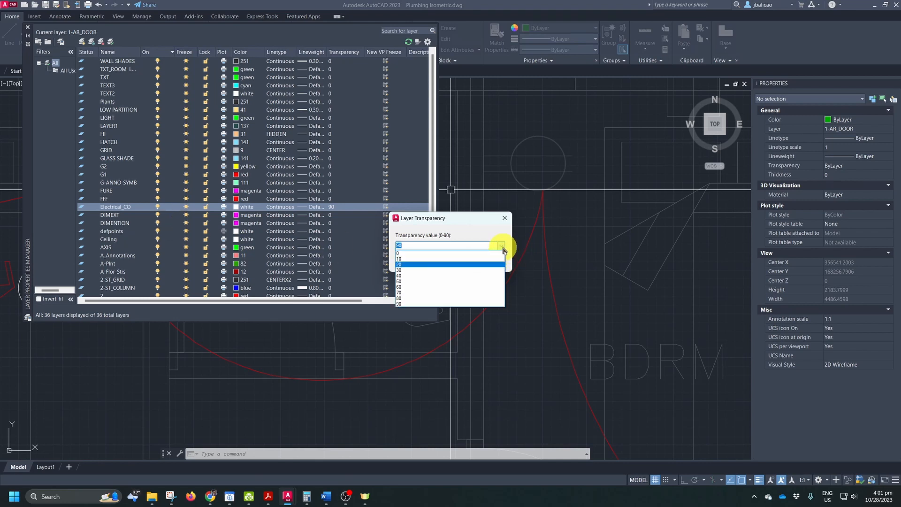
{"action": "left_click", "coordinate": [502, 247]}
{"action": "left_click", "coordinate": [501, 247]}
{"action": "left_click", "coordinate": [408, 252]}
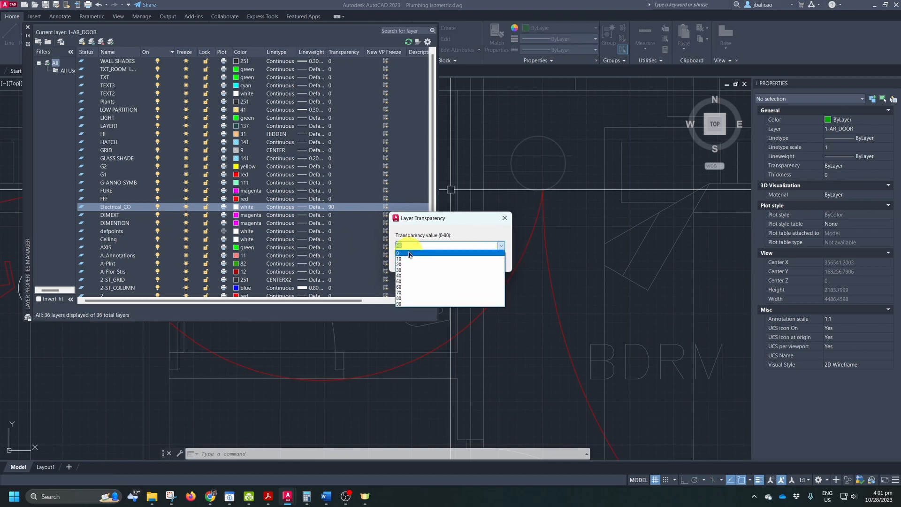
{"action": "left_click", "coordinate": [412, 258]}
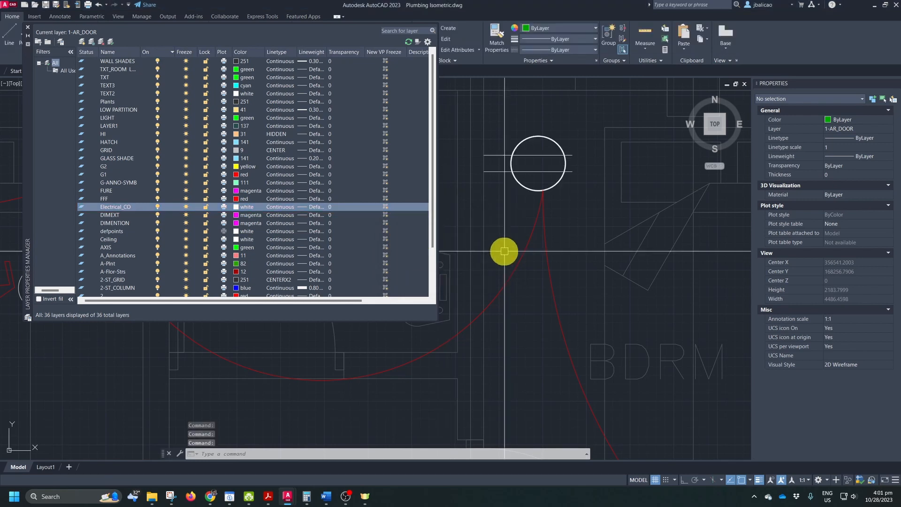